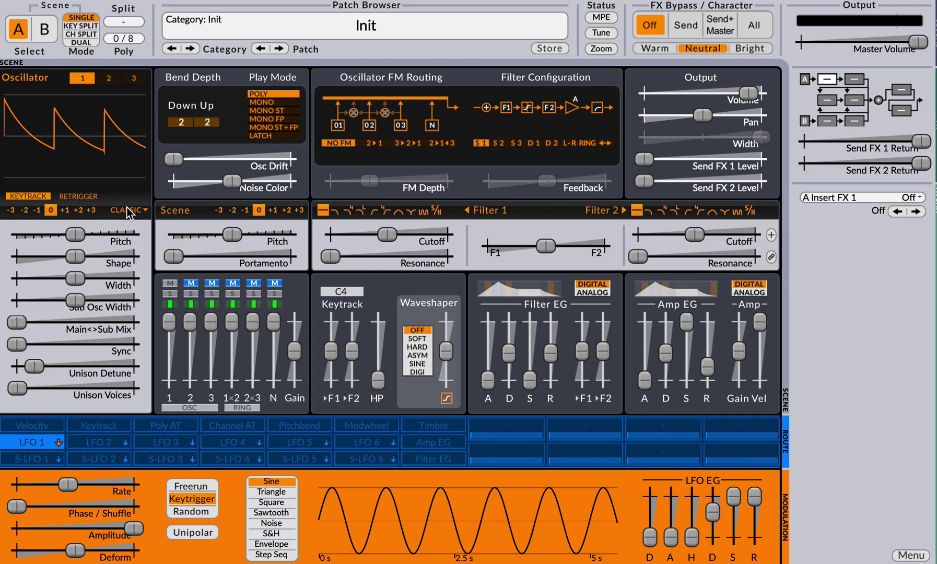
- Switch oscillator 1 from Classic to the Sine type and lengthen the Amp EG release slightly
{"action": "left_click", "coordinate": [127, 211]}
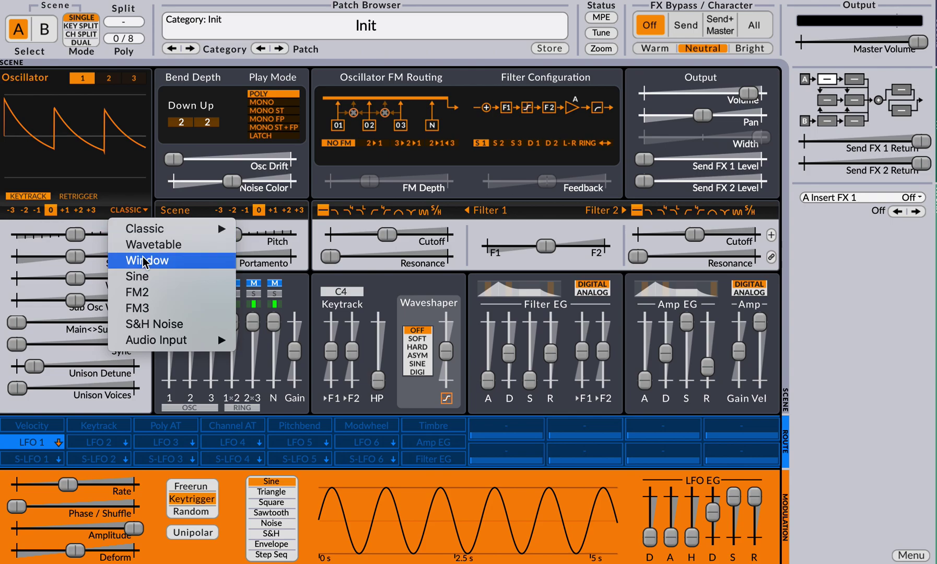
{"action": "left_click", "coordinate": [148, 279]}
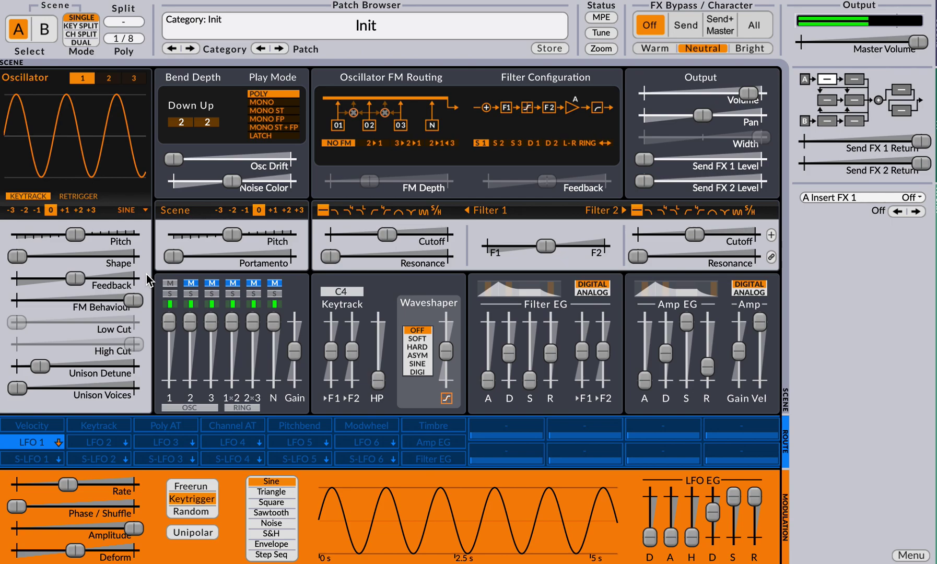
{"action": "left_click_drag", "start_coordinate": [702, 366], "coordinate": [702, 353]}
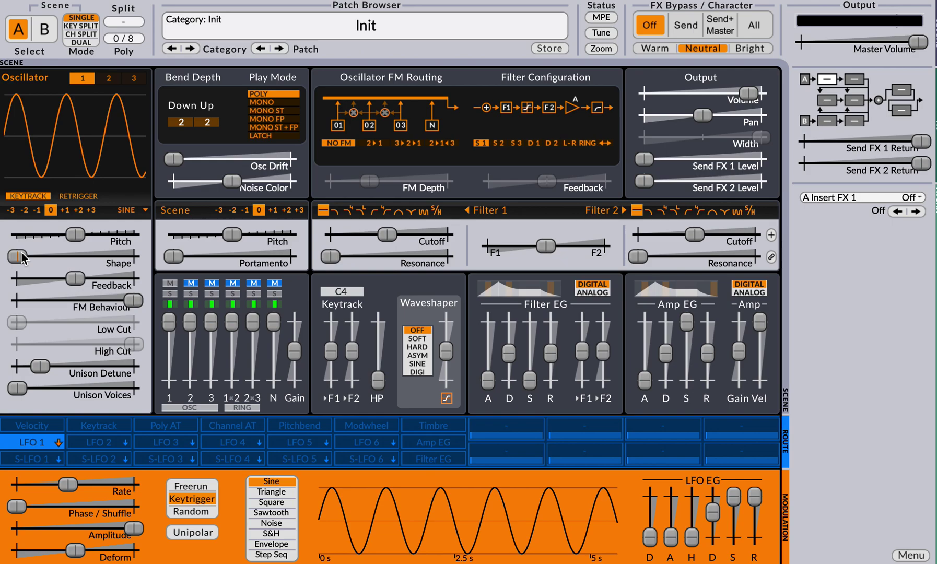
- Audition several of oscillator 1's Shape waveforms and reset Shape to its default
{"action": "left_click_drag", "start_coordinate": [18, 257], "coordinate": [108, 250]}
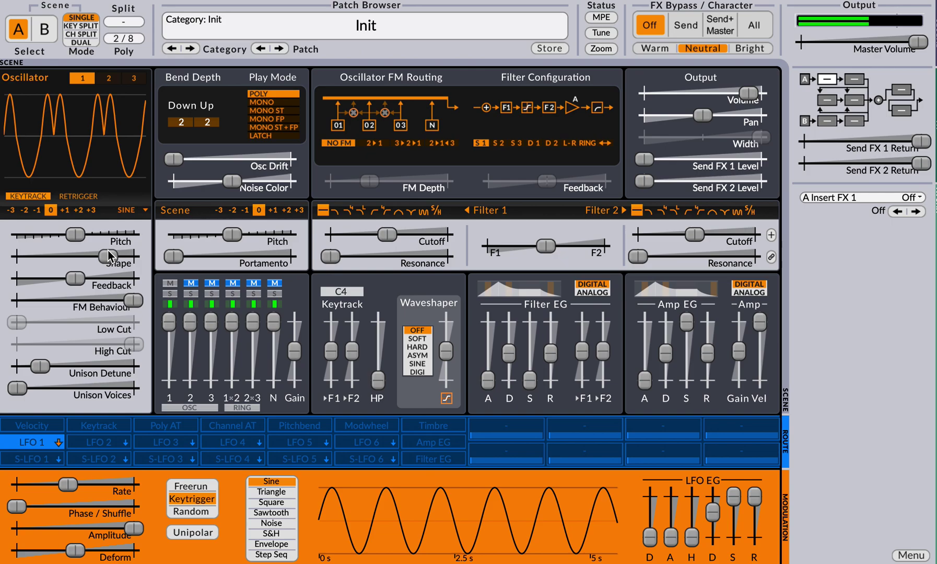
{"action": "left_click", "coordinate": [108, 250]}
{"action": "left_click_drag", "start_coordinate": [107, 250], "coordinate": [65, 257]}
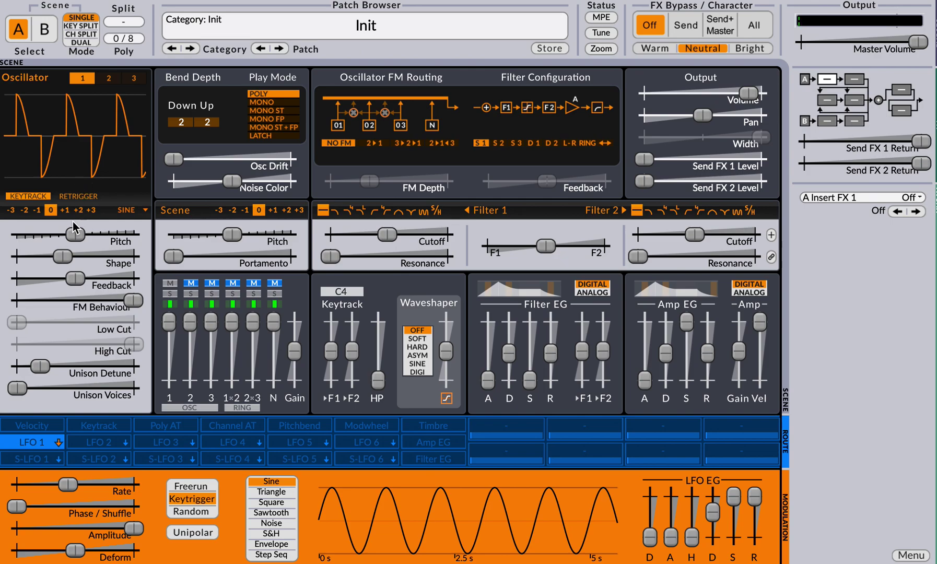
{"action": "left_click_drag", "start_coordinate": [62, 257], "coordinate": [59, 252]}
{"action": "double_click", "coordinate": [64, 258]}
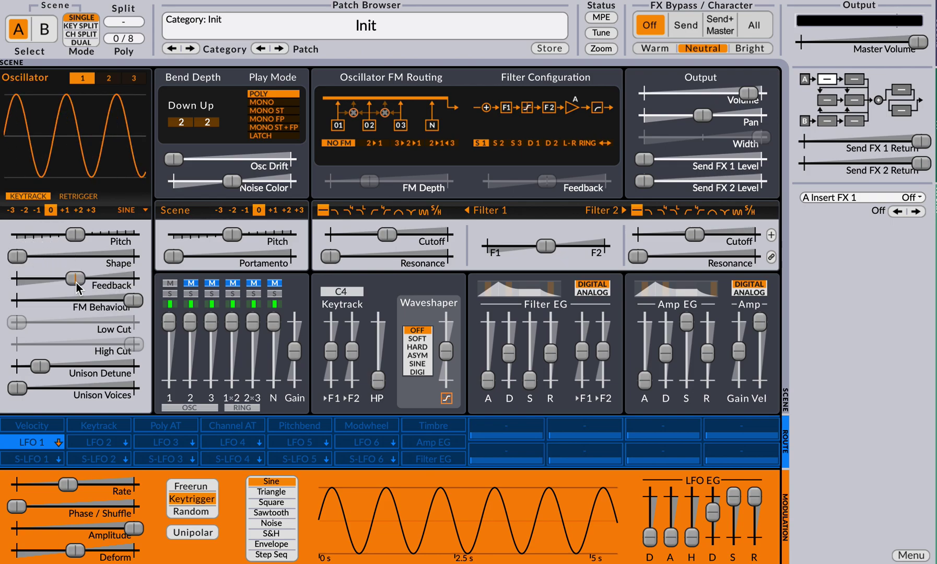
- Extend the range of oscillator 1's Feedback, trying negative and high positive amounts, and return Feedback to 0.00 %
{"action": "left_click", "coordinate": [75, 280]}
{"action": "left_click_drag", "start_coordinate": [75, 280], "coordinate": [52, 278]}
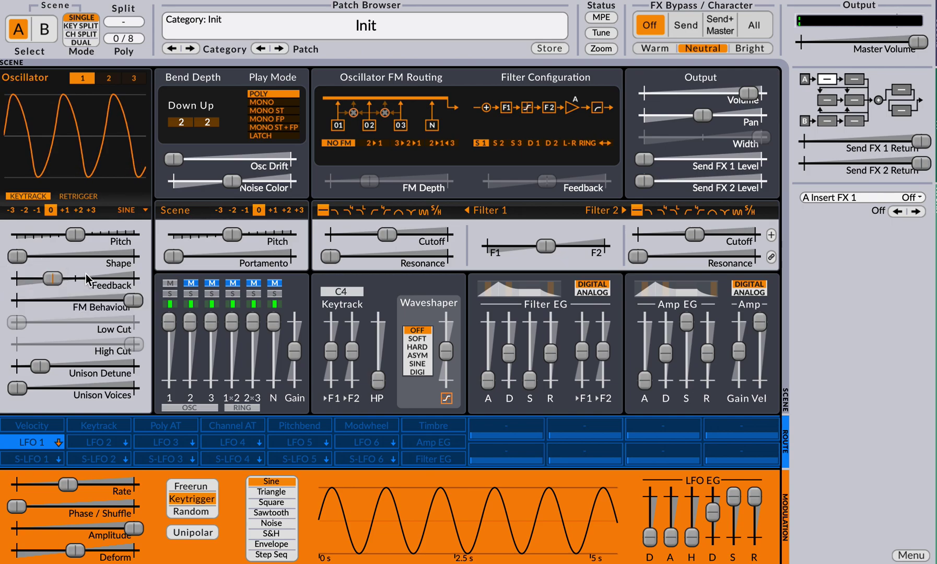
{"action": "right_click", "coordinate": [114, 277]}
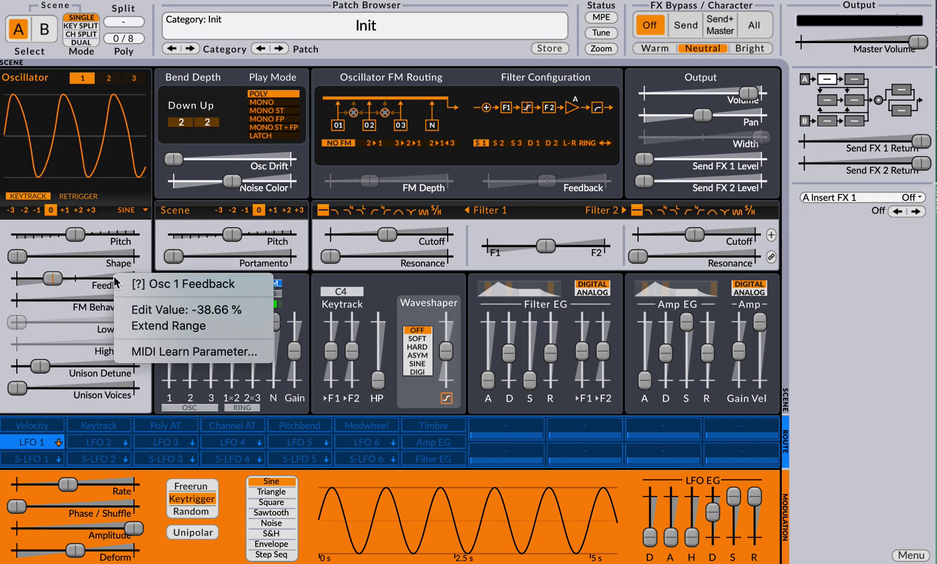
{"action": "left_click", "coordinate": [148, 328]}
{"action": "left_click_drag", "start_coordinate": [69, 279], "coordinate": [116, 295]}
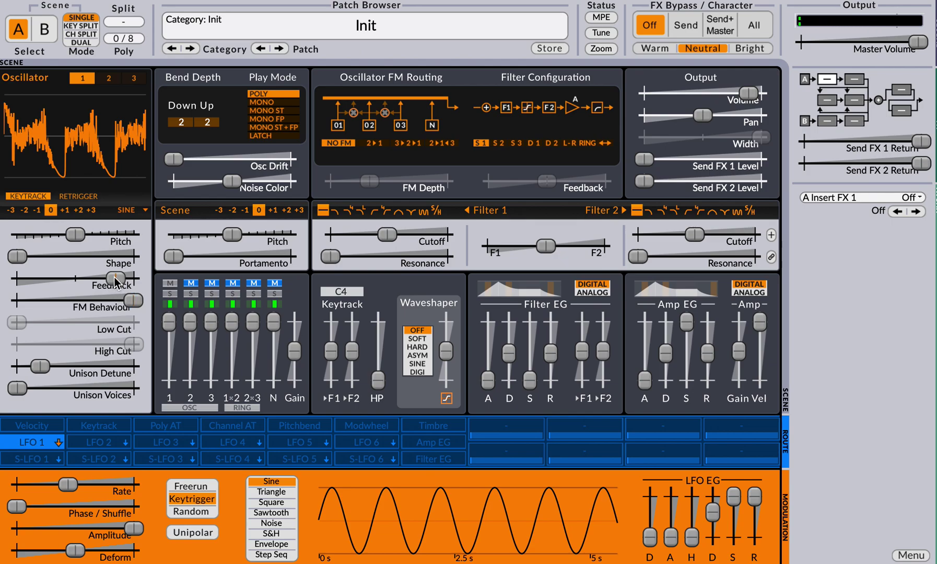
{"action": "left_click_drag", "start_coordinate": [116, 282], "coordinate": [74, 277]}
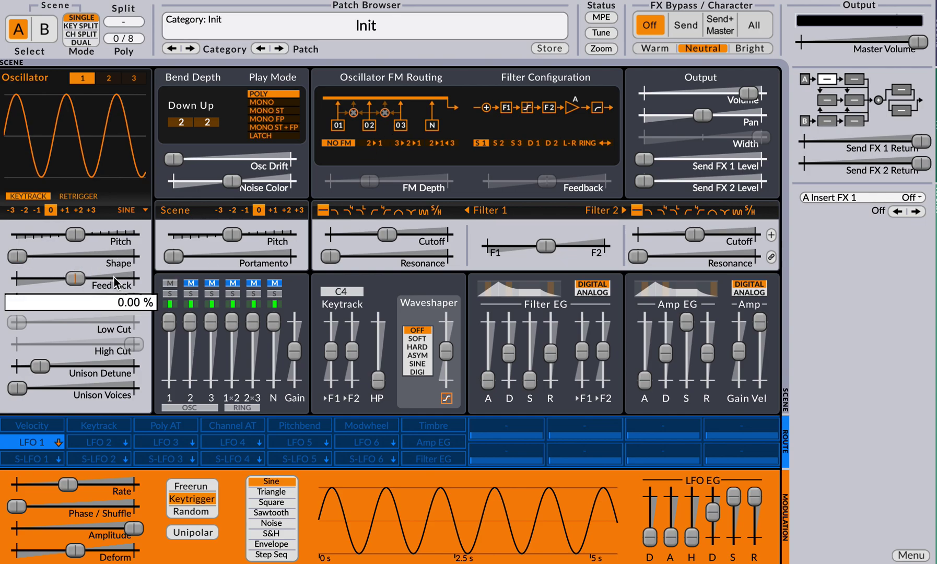
- Choose a higher Shape waveform for oscillator 1 and thicken it with more Unison Voices and about 62 cents of Unison Detune
{"action": "left_click_drag", "start_coordinate": [18, 256], "coordinate": [66, 254]}
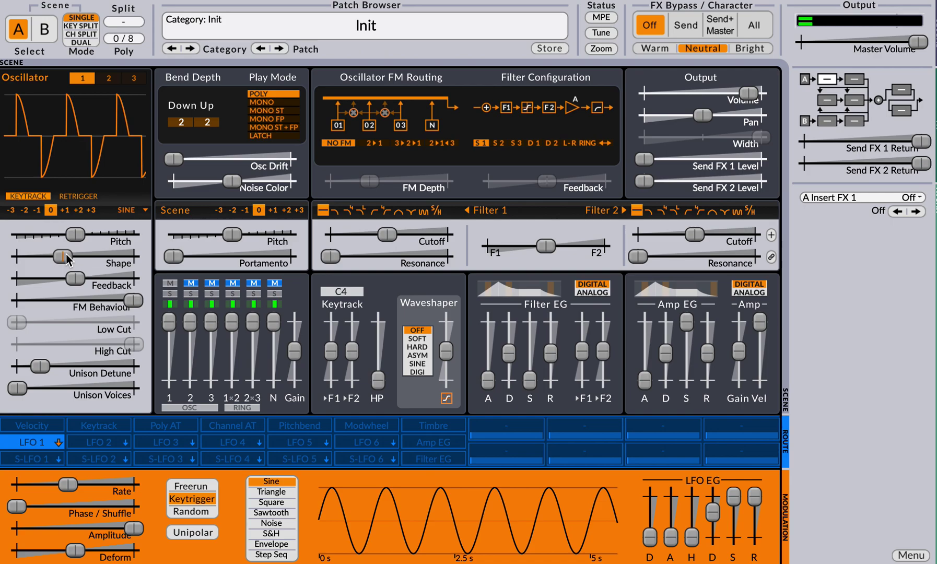
{"action": "left_click_drag", "start_coordinate": [18, 390], "coordinate": [68, 389]}
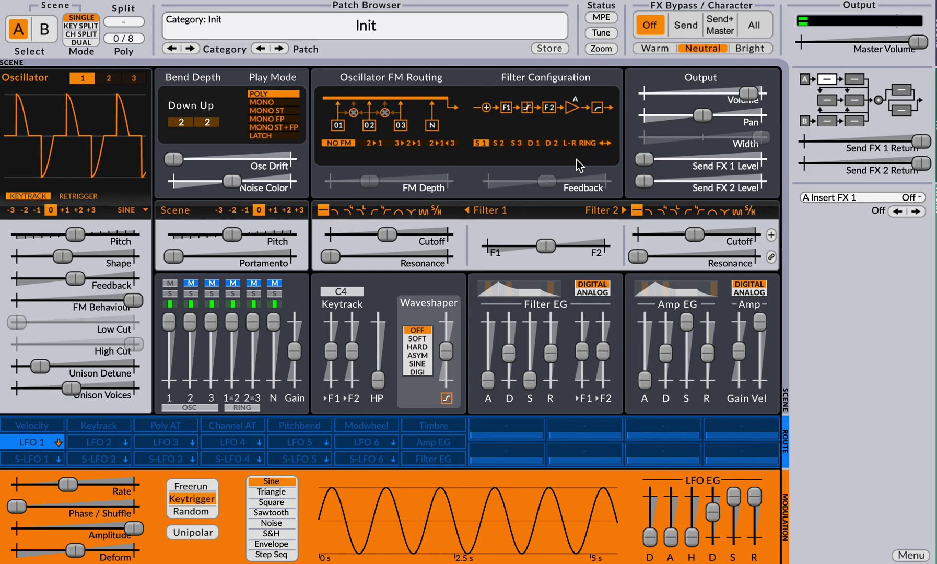
{"action": "left_click_drag", "start_coordinate": [54, 368], "coordinate": [100, 364]}
- Try Unison Detune with extended range at maximum and about 148 cents using fewer voices, and turn the extended range off
{"action": "right_click", "coordinate": [119, 365]}
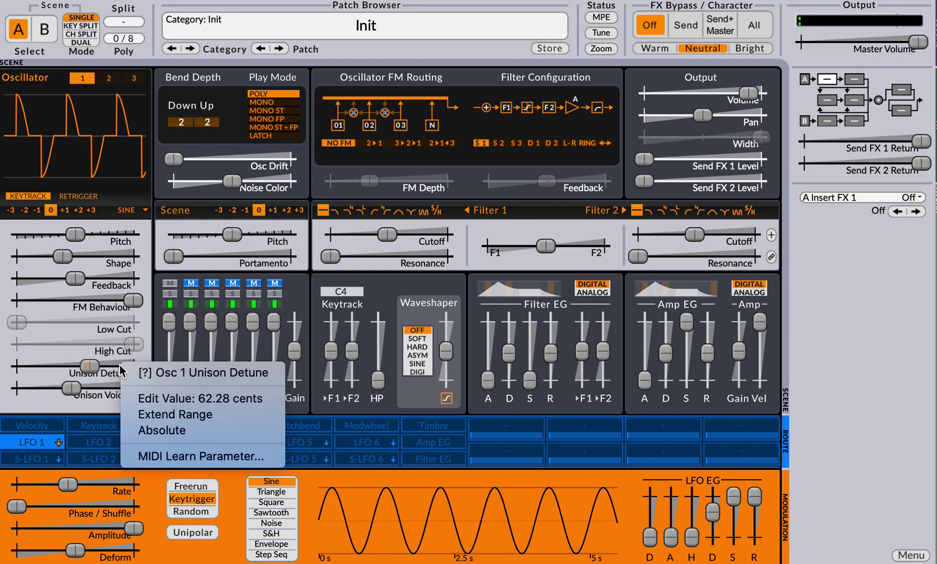
{"action": "left_click", "coordinate": [169, 413]}
{"action": "left_click_drag", "start_coordinate": [90, 366], "coordinate": [137, 365]}
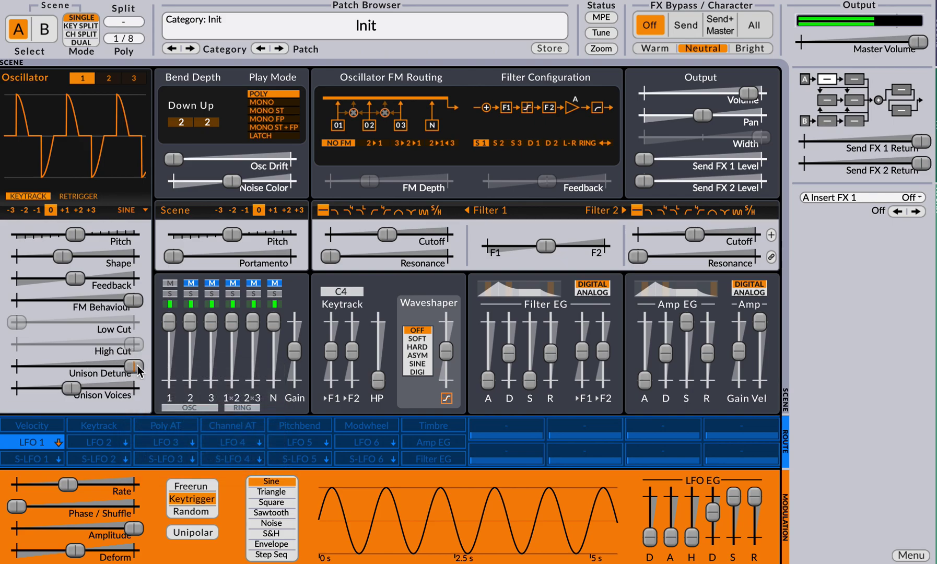
{"action": "left_click_drag", "start_coordinate": [71, 390], "coordinate": [57, 391]}
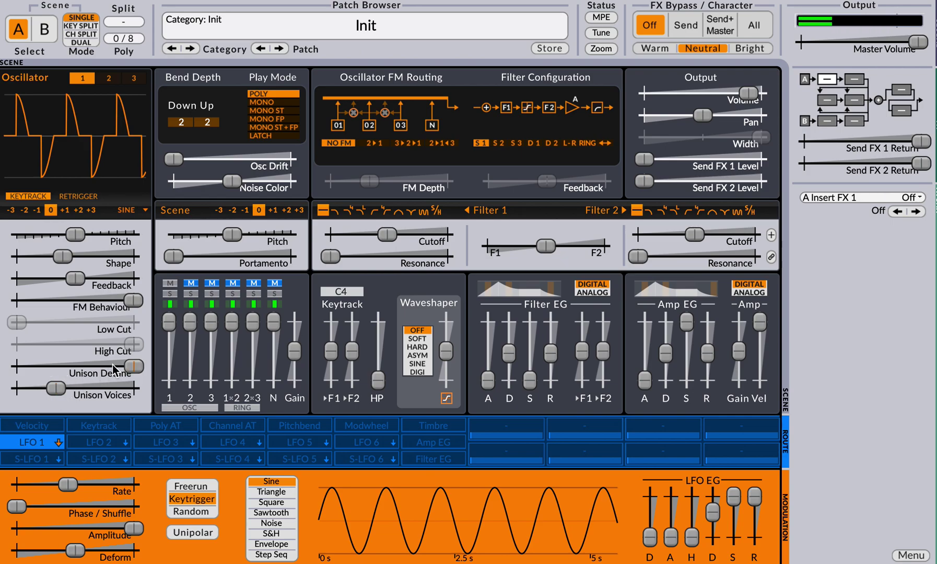
{"action": "left_click_drag", "start_coordinate": [134, 366], "coordinate": [31, 368]}
{"action": "right_click", "coordinate": [79, 367]}
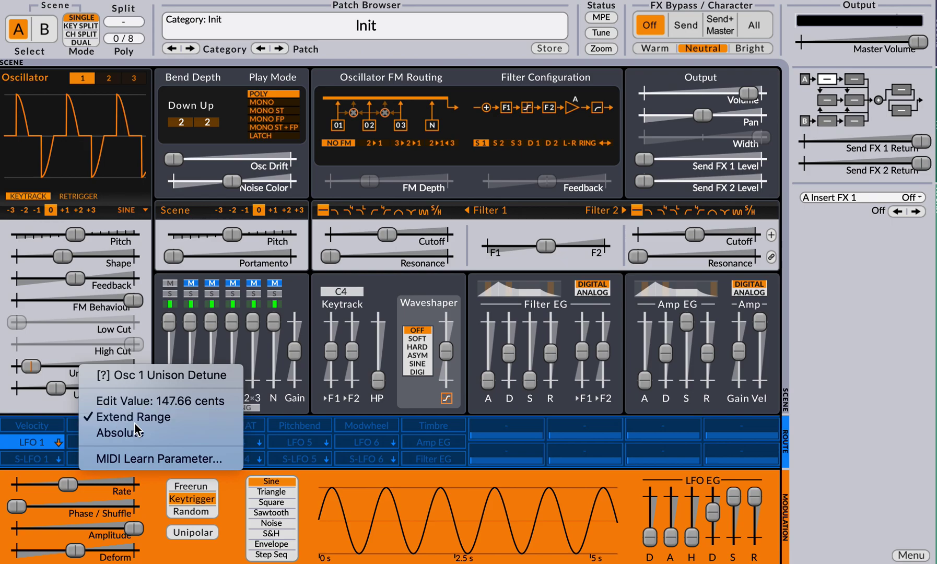
{"action": "left_click", "coordinate": [134, 423]}
- Readjust oscillator 1's unison settings, give it moderate positive Feedback and select the next Shape waveform up
{"action": "left_click_drag", "start_coordinate": [61, 387], "coordinate": [62, 365]}
{"action": "left_click_drag", "start_coordinate": [76, 279], "coordinate": [104, 279]}
{"action": "left_click_drag", "start_coordinate": [62, 256], "coordinate": [70, 257]}
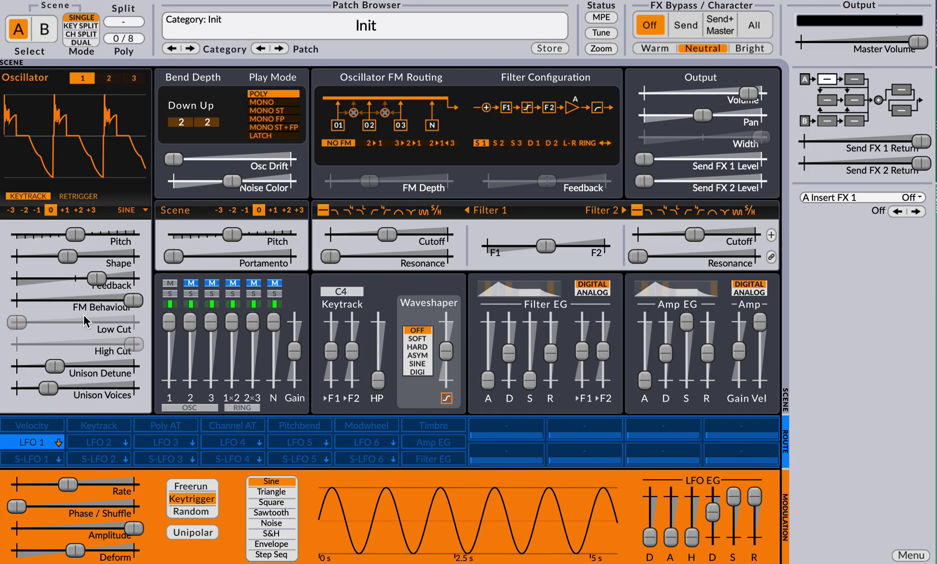
- Activate oscillator 1's High Cut and Low Cut, keeping Low Cut at minimum and lowering High Cut to slightly above mid-range
{"action": "right_click", "coordinate": [95, 342]}
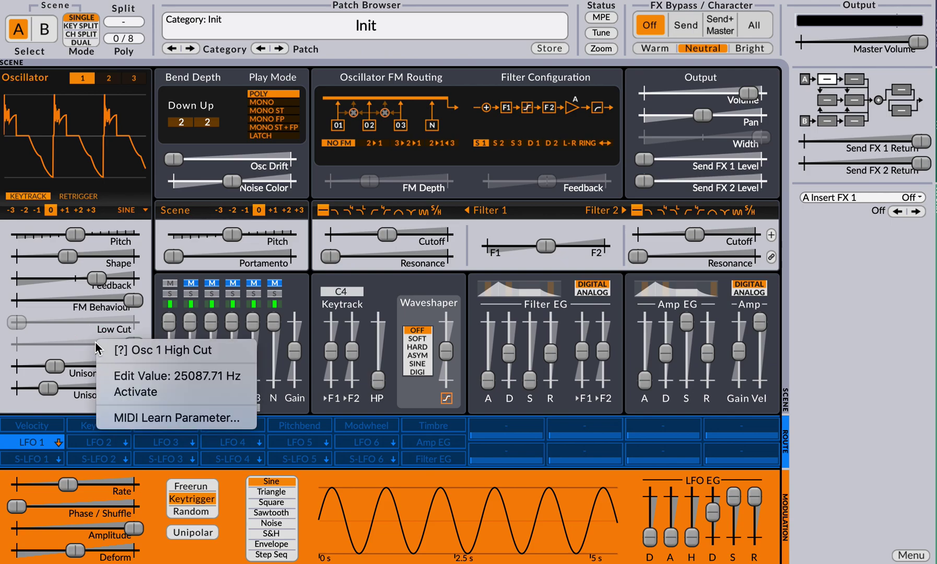
{"action": "left_click", "coordinate": [125, 392]}
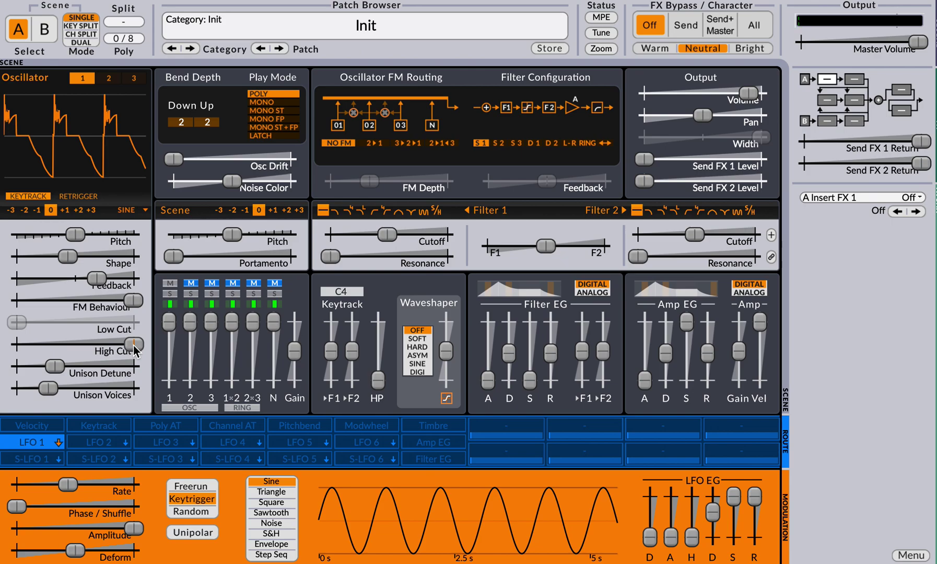
{"action": "left_click_drag", "start_coordinate": [134, 349], "coordinate": [156, 321]}
{"action": "right_click", "coordinate": [81, 322]}
{"action": "left_click", "coordinate": [127, 368]}
{"action": "mouse_move", "coordinate": [22, 317]}
{"action": "left_mouse_down"}
{"action": "mouse_move", "coordinate": [111, 313]}
{"action": "mouse_move", "coordinate": [16, 326]}
{"action": "left_mouse_up"}
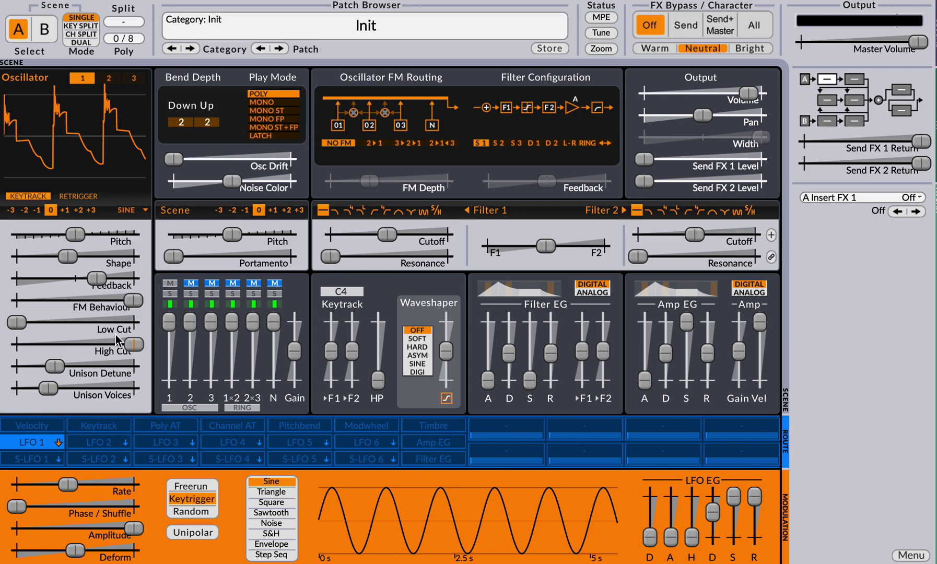
{"action": "left_click_drag", "start_coordinate": [133, 344], "coordinate": [82, 344]}
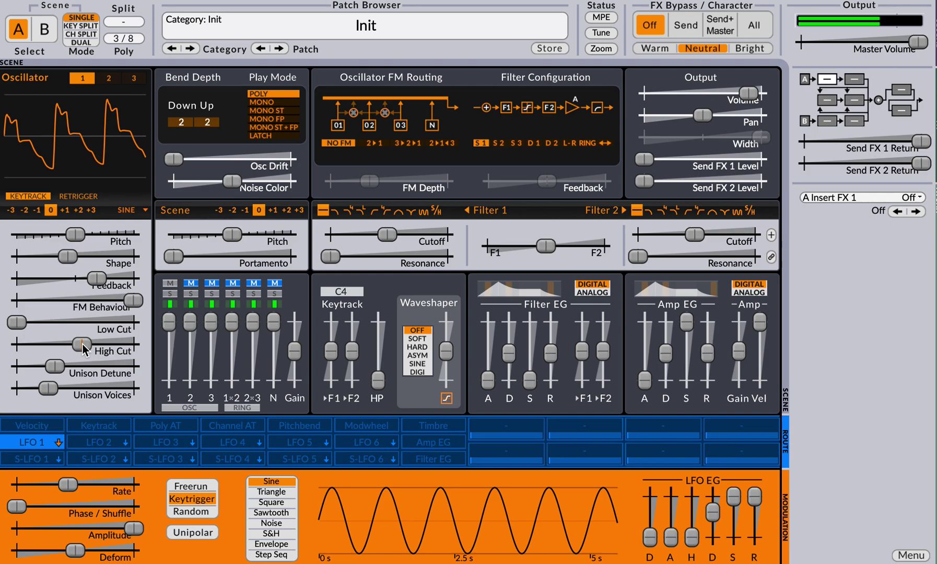
- Set LFO 1 to S&H at about 2.797 Hz and assign it to oscillator 1's High Cut with moderate positive depth
{"action": "left_click", "coordinate": [35, 443]}
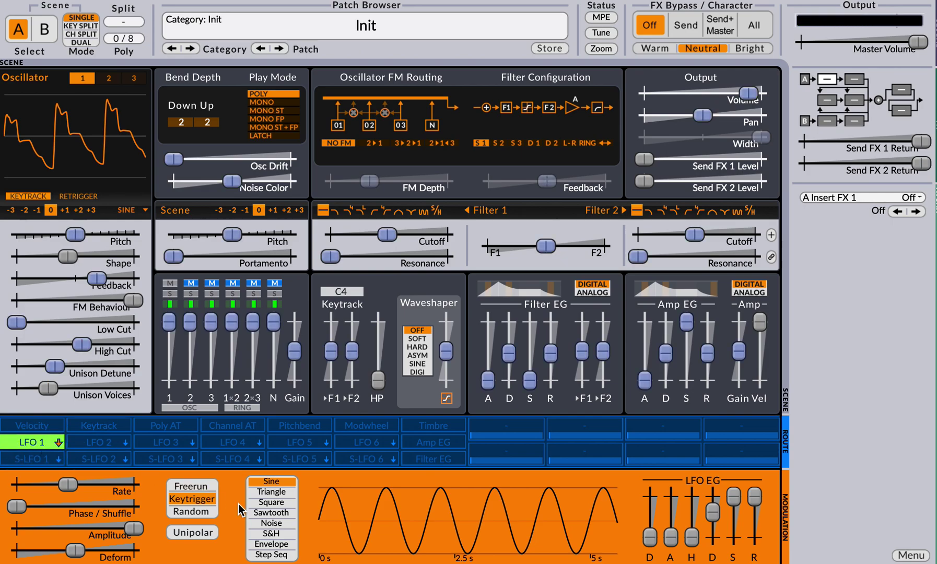
{"action": "left_click", "coordinate": [272, 533]}
{"action": "left_click_drag", "start_coordinate": [68, 485], "coordinate": [84, 484]}
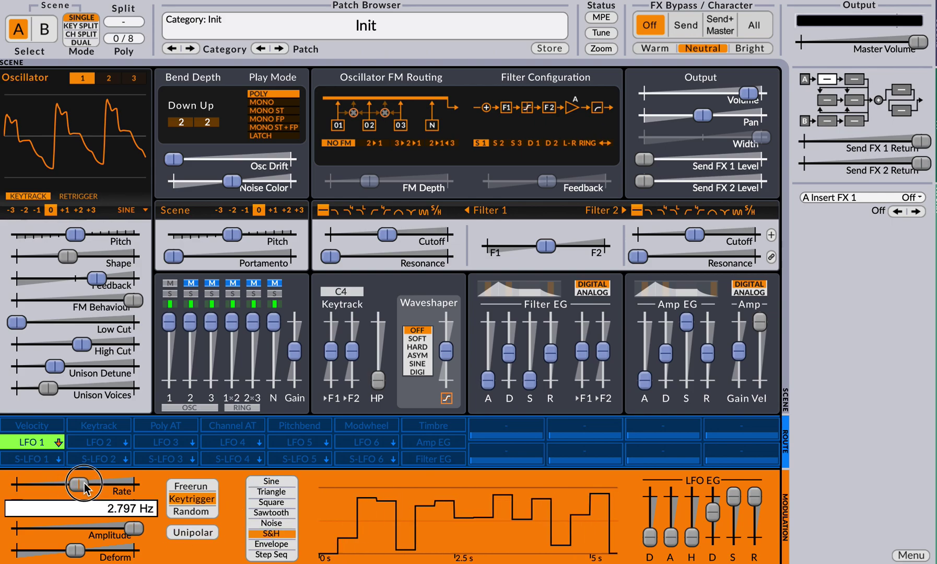
{"action": "left_click_drag", "start_coordinate": [82, 344], "coordinate": [106, 343]}
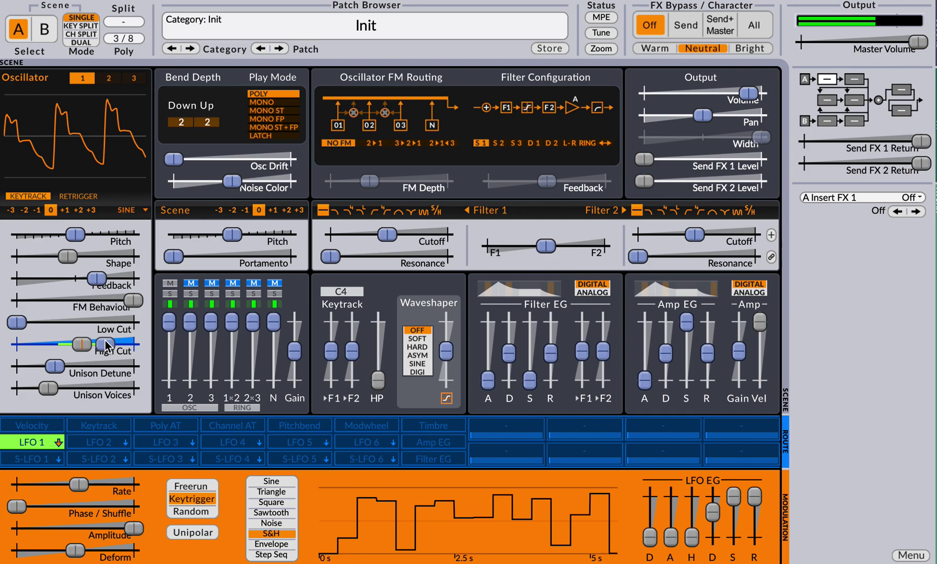
- Raise LFO 1's Rate to about 5.813 Hz and change its shape to Noise with increased Deform
{"action": "left_click_drag", "start_coordinate": [78, 485], "coordinate": [89, 487]}
{"action": "left_click_drag", "start_coordinate": [76, 550], "coordinate": [81, 553]}
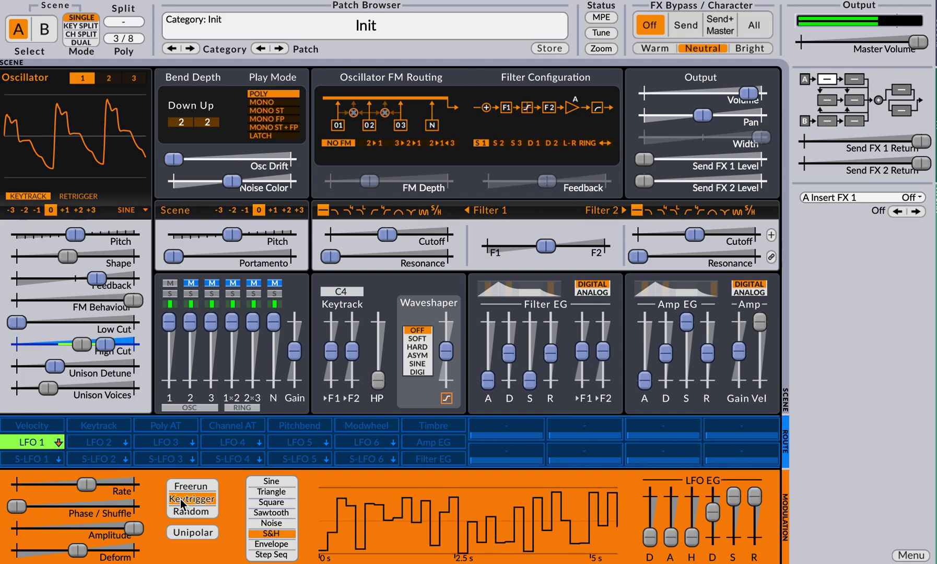
{"action": "right_click", "coordinate": [109, 481]}
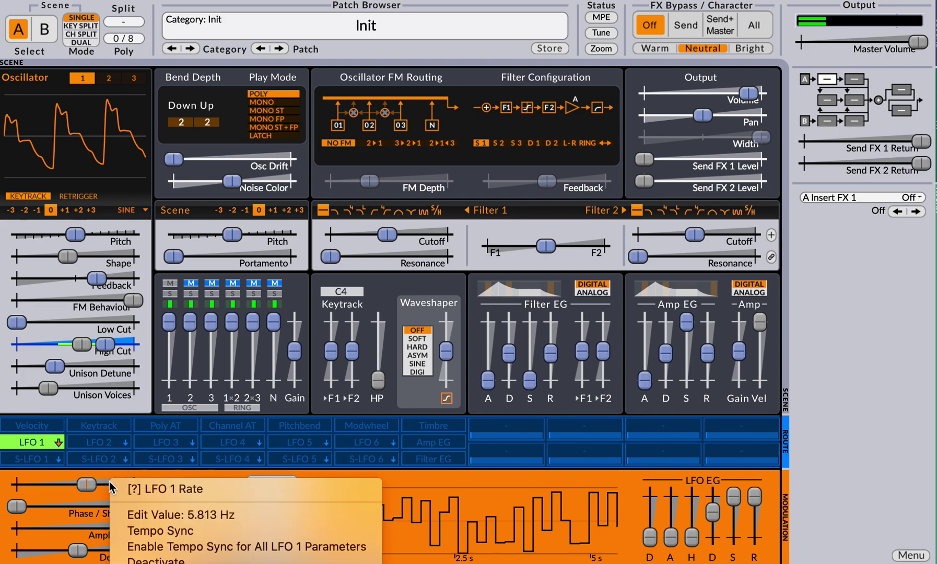
{"action": "left_click", "coordinate": [100, 472]}
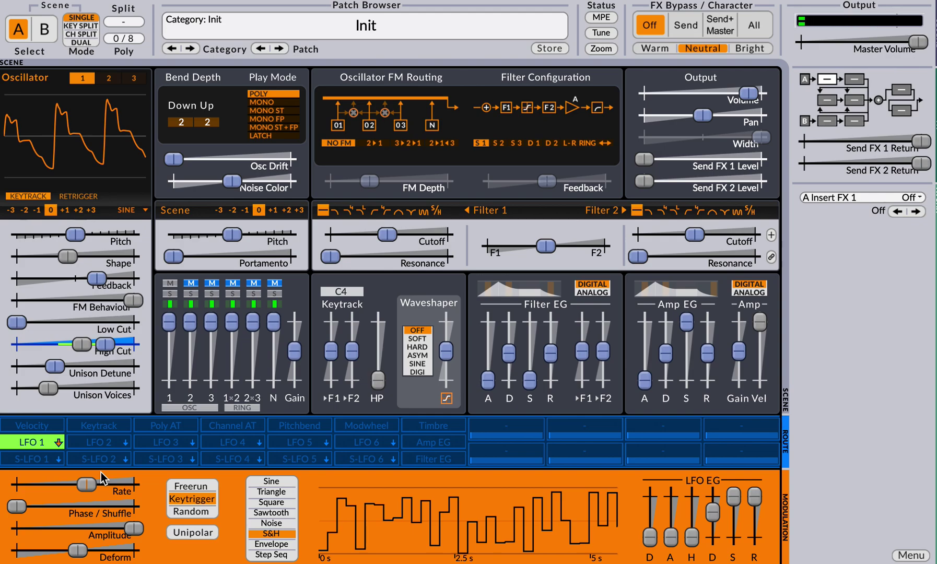
{"action": "left_click", "coordinate": [270, 523]}
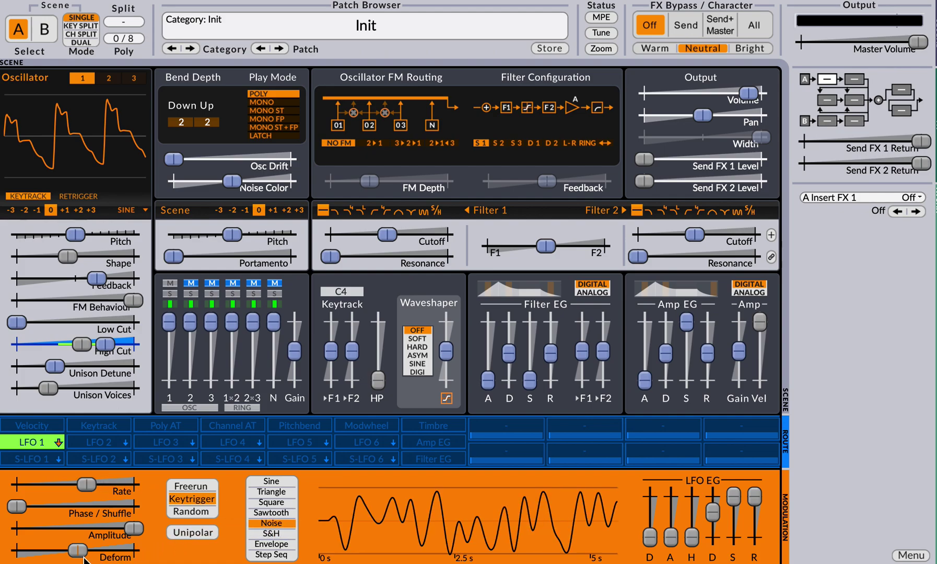
{"action": "left_click_drag", "start_coordinate": [82, 553], "coordinate": [108, 553]}
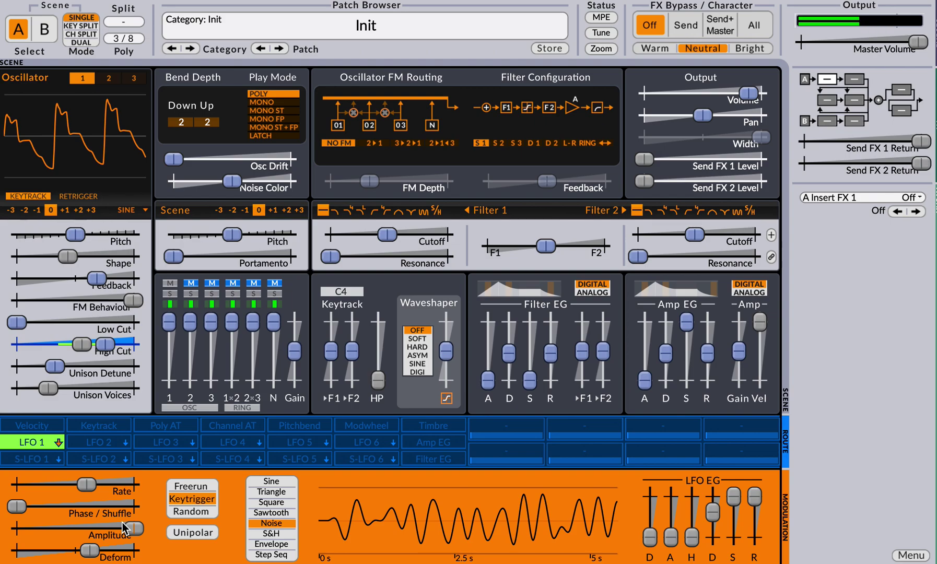
- Turn LFO 2 into an Envelope with a low sustain level and a longer attack
{"action": "left_click", "coordinate": [96, 442]}
{"action": "left_click", "coordinate": [271, 544]}
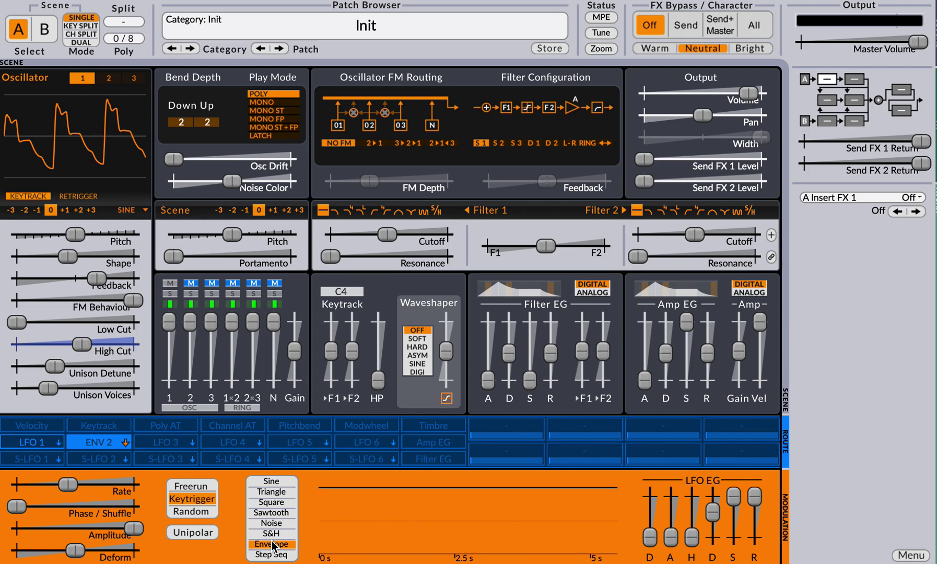
{"action": "left_click_drag", "start_coordinate": [727, 496], "coordinate": [736, 529]}
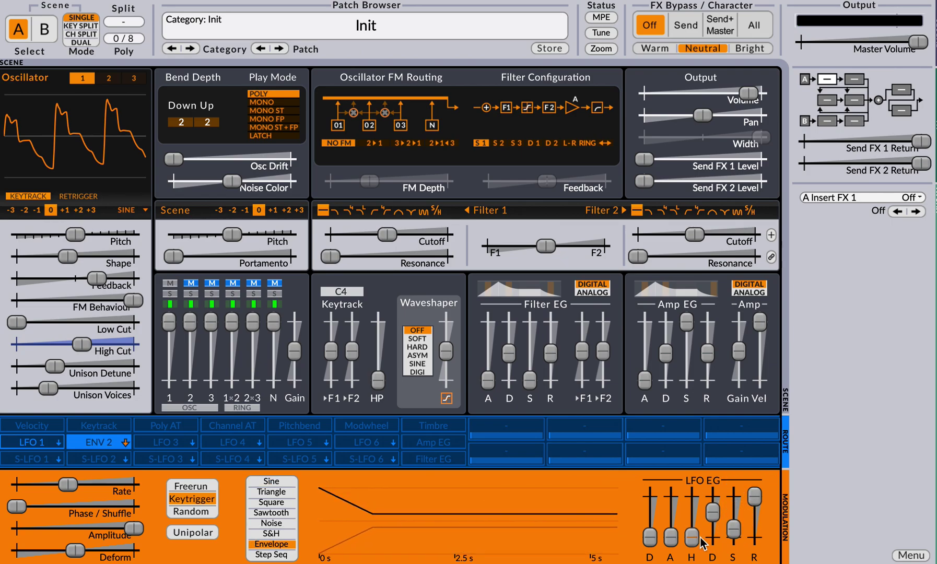
{"action": "left_click_drag", "start_coordinate": [670, 537], "coordinate": [669, 517]}
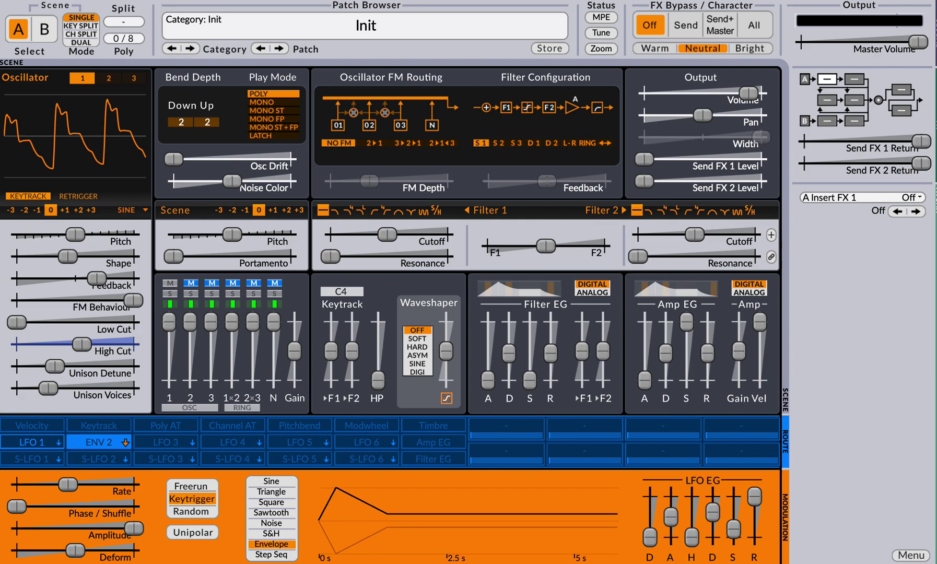
- Assign envelope 2 to oscillator 1's High Cut with strong positive depth and lower the High Cut base frequency slightly
{"action": "left_click", "coordinate": [97, 442]}
{"action": "left_click_drag", "start_coordinate": [85, 353], "coordinate": [137, 349]}
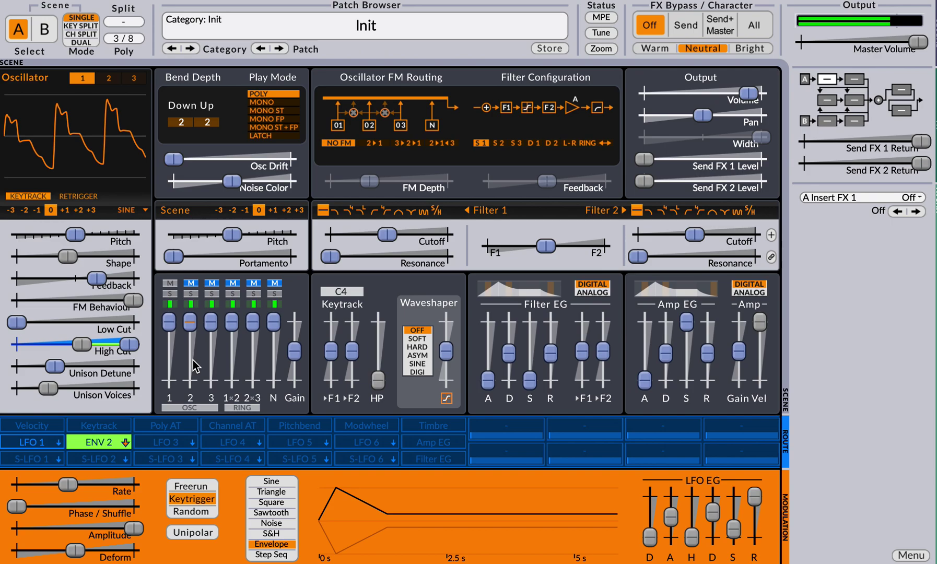
{"action": "left_click", "coordinate": [93, 447]}
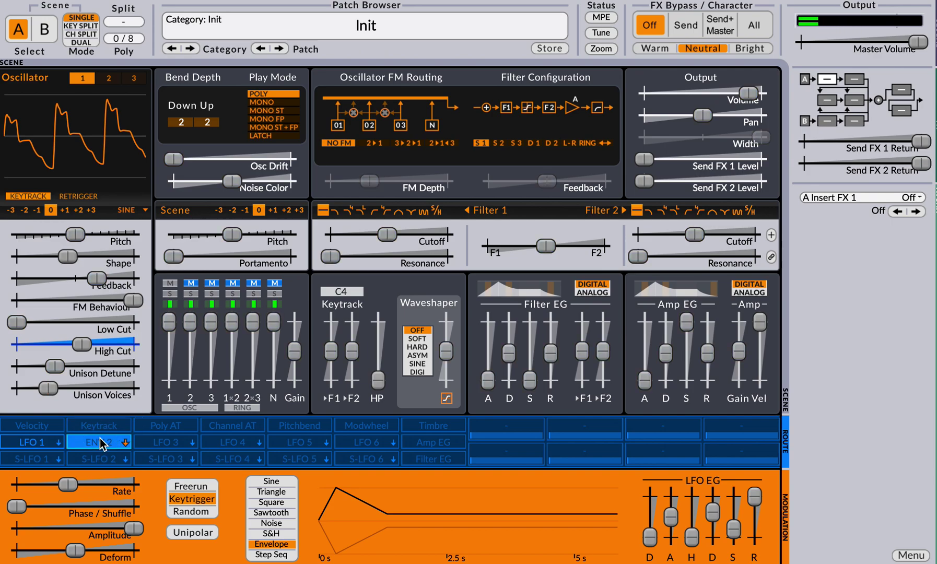
{"action": "left_click_drag", "start_coordinate": [73, 347], "coordinate": [66, 347]}
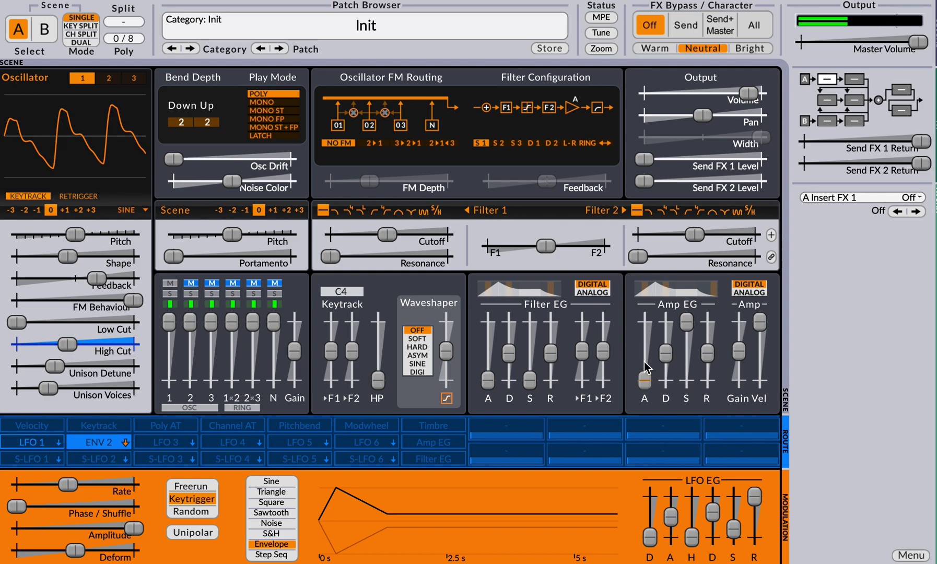
- Lengthen the Amp EG attack to a moderate time
{"action": "left_click", "coordinate": [644, 378]}
{"action": "left_click_drag", "start_coordinate": [644, 359], "coordinate": [644, 356]}
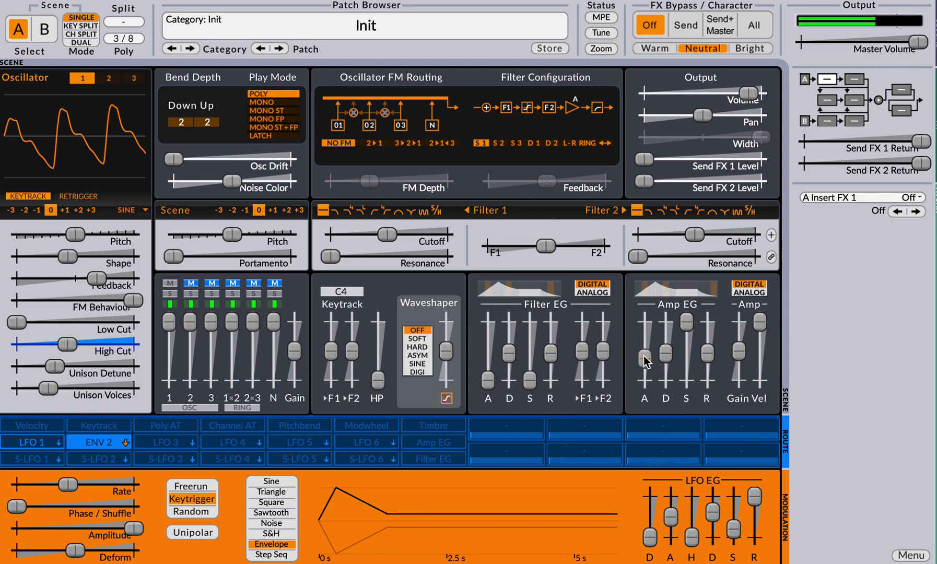